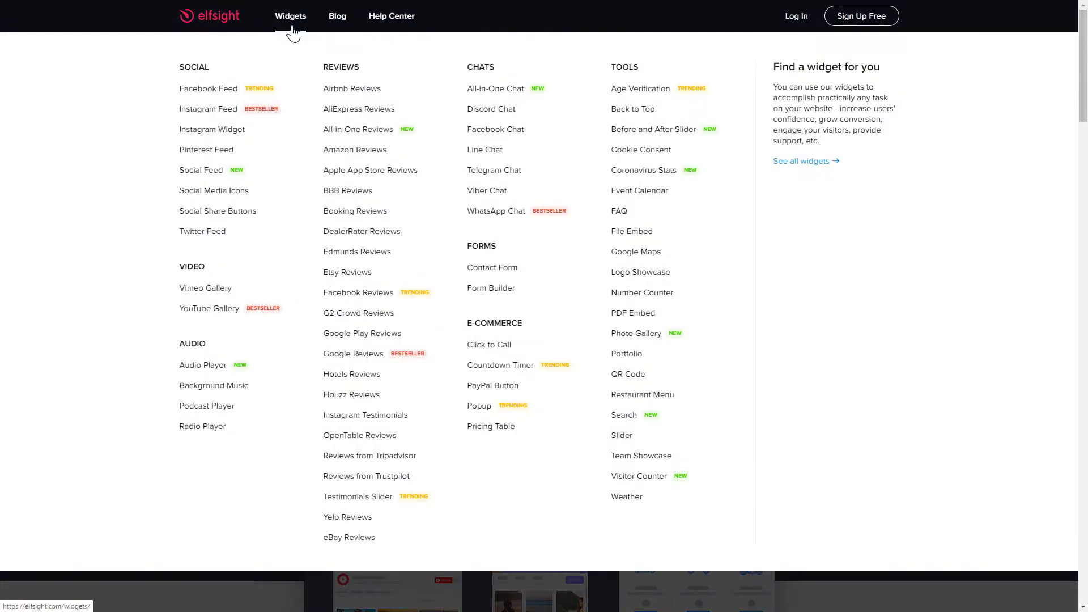
# - Open the Amazon Reviews widget page from the REVIEWS column of the Widgets catalogue
pyautogui.click(354, 152)
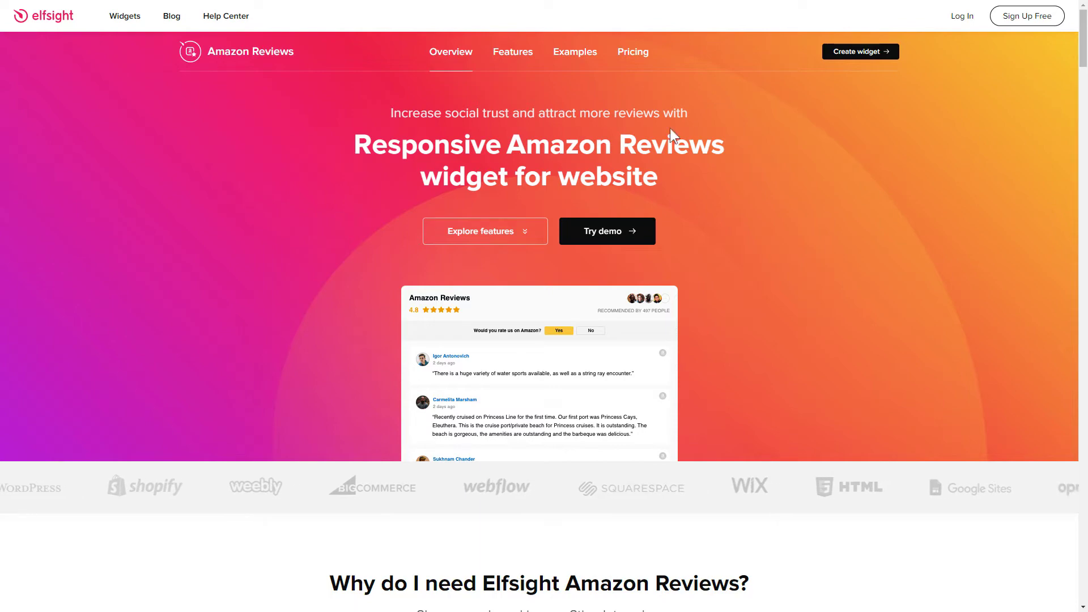
# - Start a new Amazon Reviews widget, previewing Grid and Masonry, then choosing Reviews Widget
pyautogui.click(854, 55)
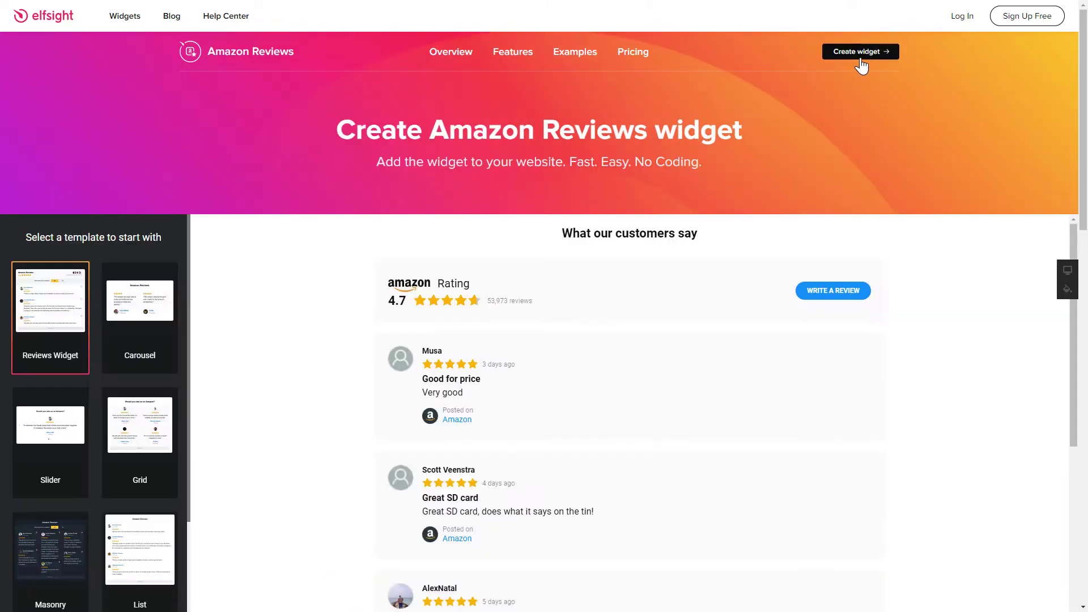
pyautogui.scroll(-2, 1068, 170)
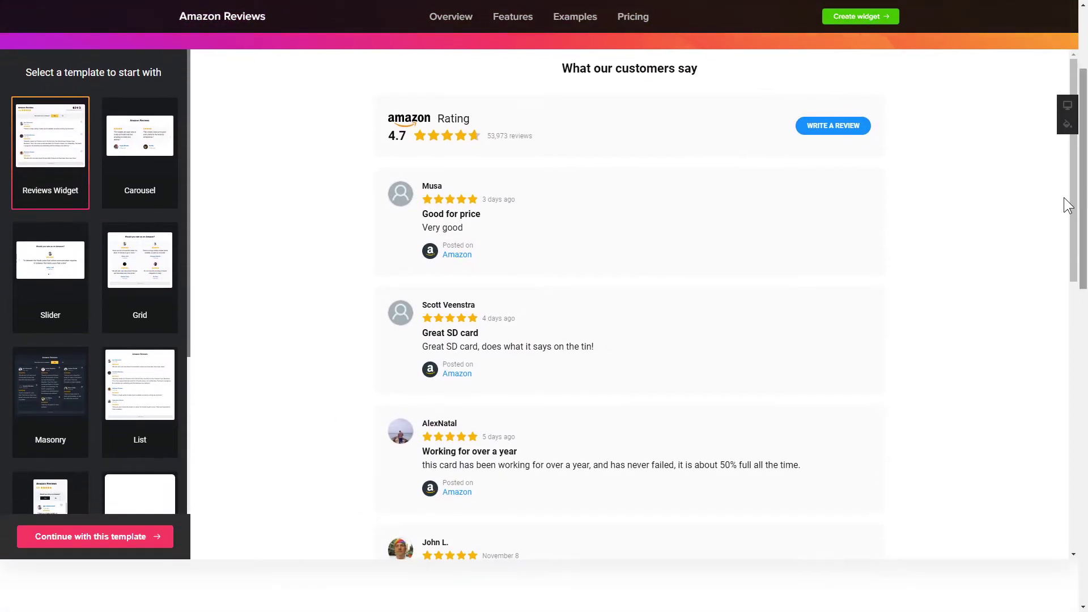
pyautogui.click(138, 286)
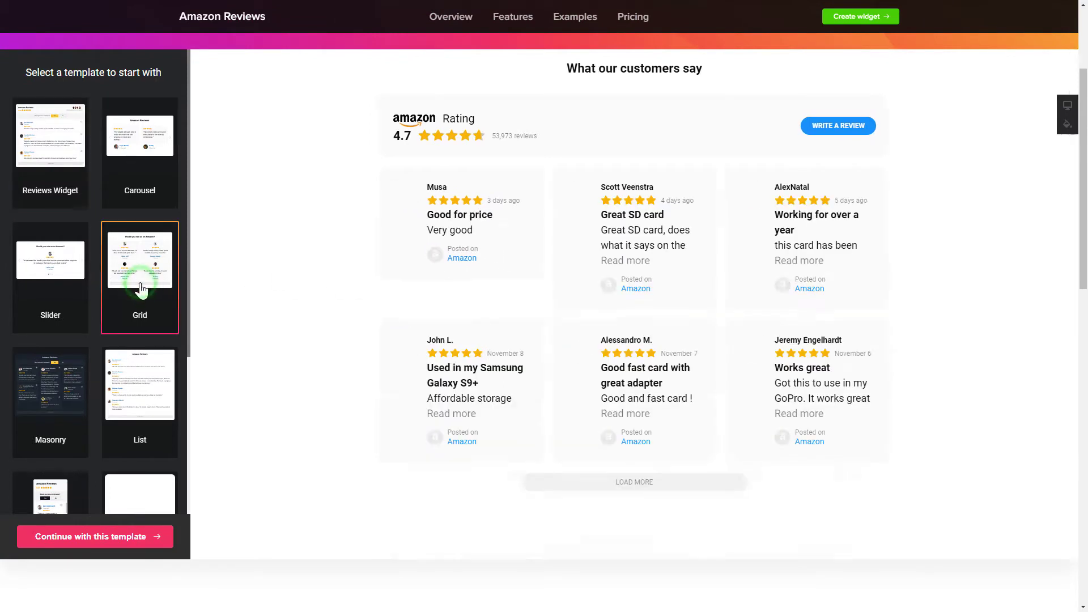
pyautogui.click(56, 413)
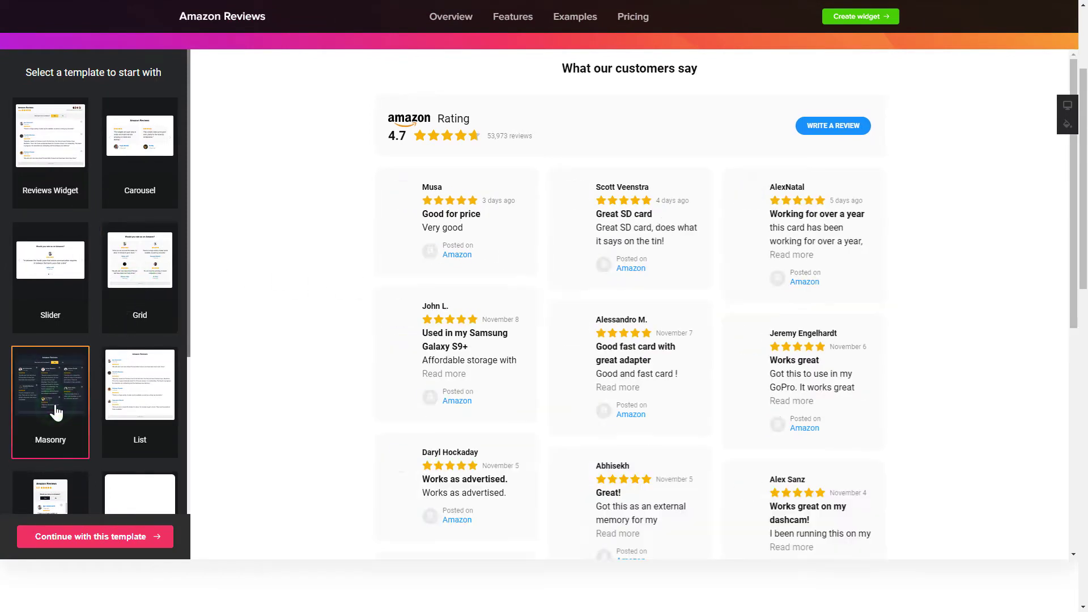
pyautogui.click(50, 188)
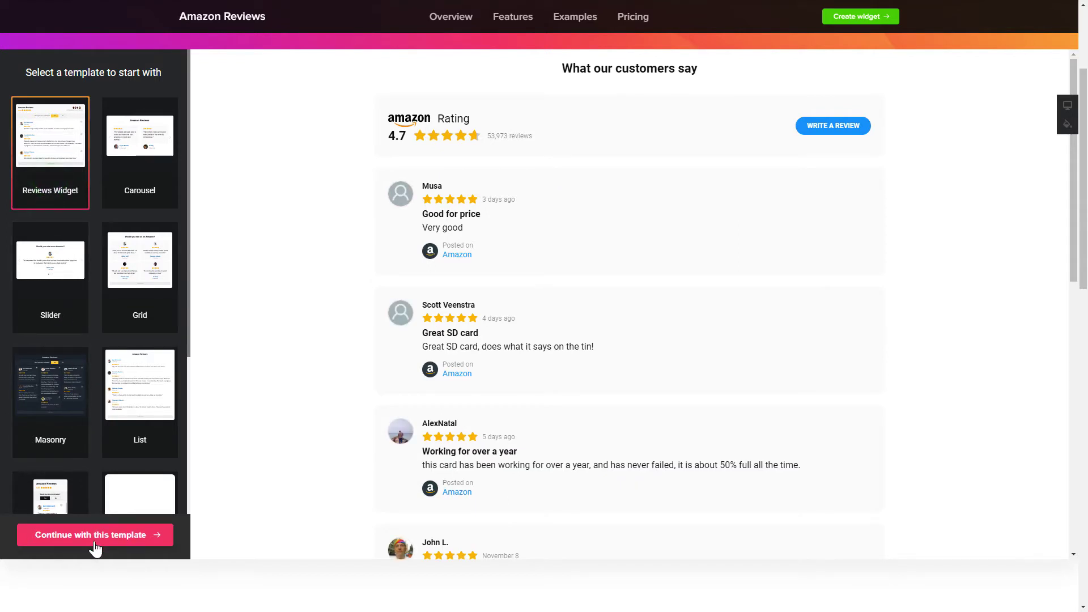
# - Confirm the Reviews Widget template and paste in the new camera product URL (4.8, 595 reviews)
pyautogui.click(93, 543)
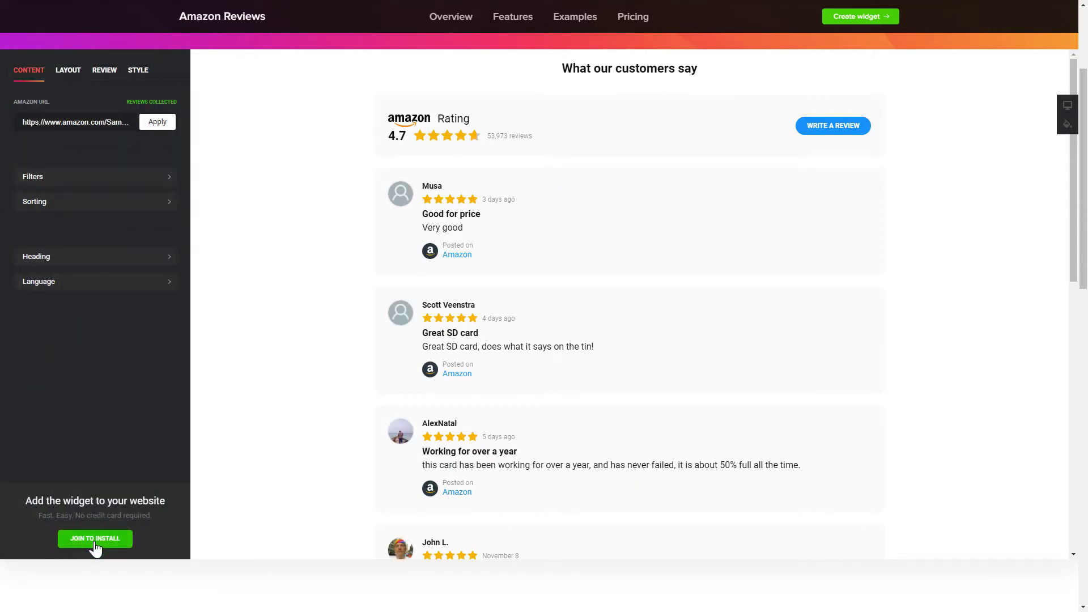
pyautogui.moveTo(21, 122); pyautogui.dragTo(174, 126)
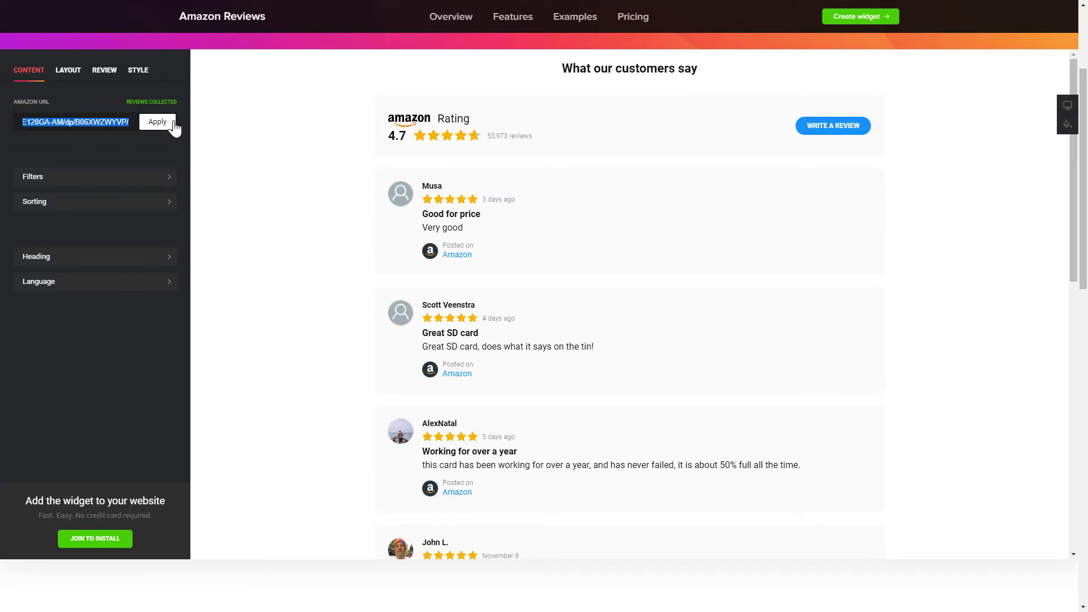
pyautogui.rightClick(122, 126)
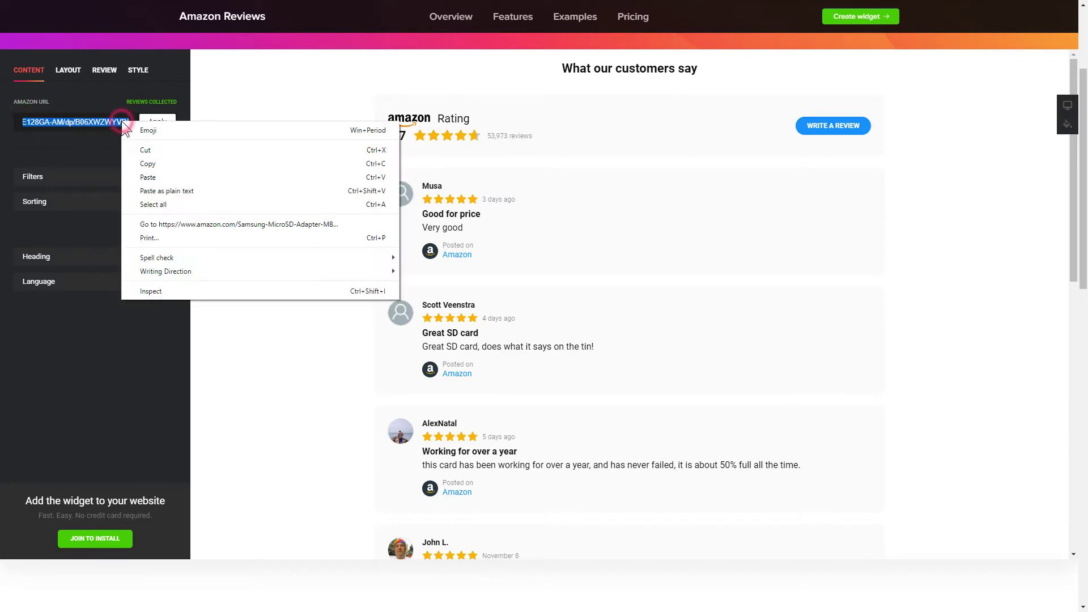
pyautogui.click(167, 177)
pyautogui.click(155, 124)
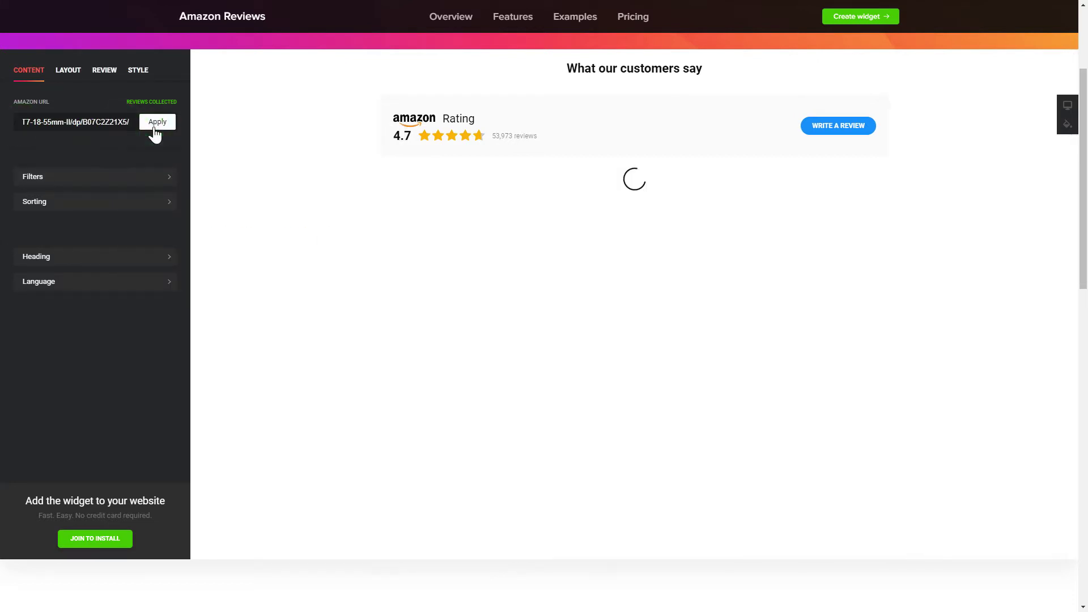
pyautogui.click(68, 71)
pyautogui.click(133, 260)
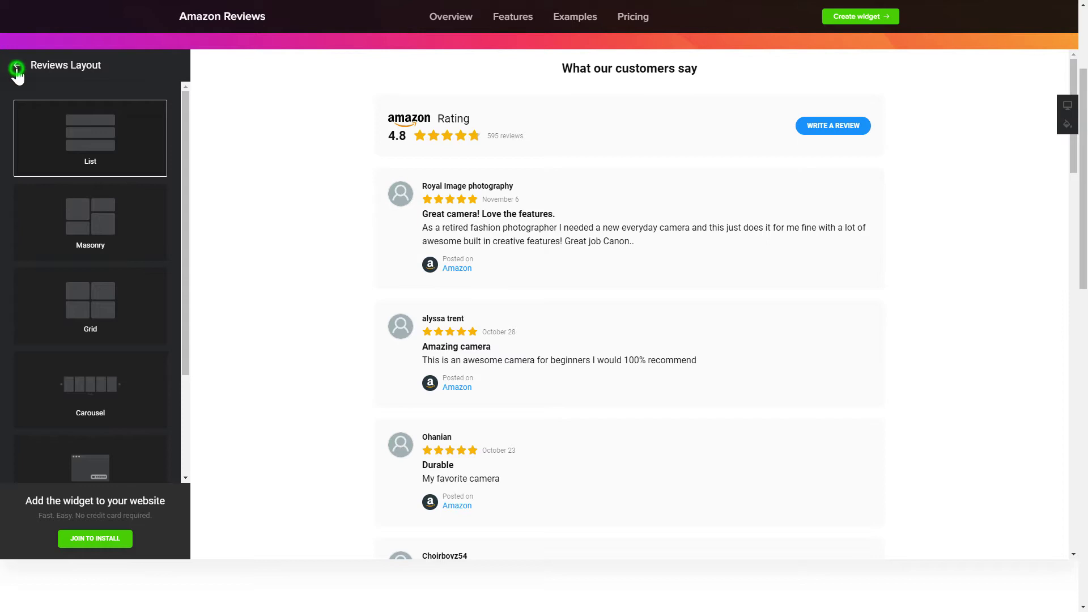
pyautogui.click(16, 66)
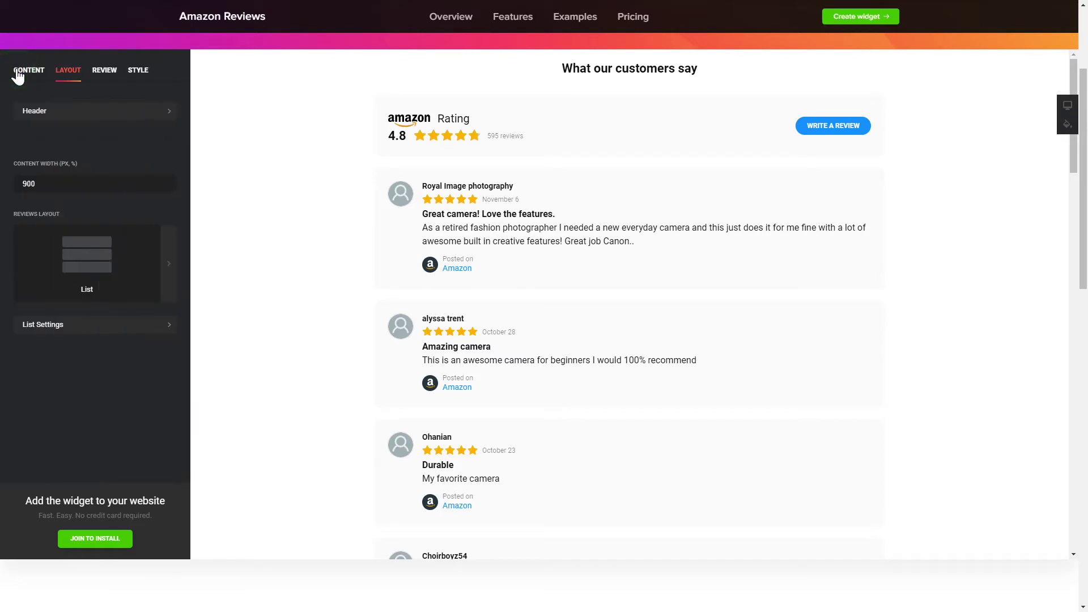
pyautogui.click(103, 83)
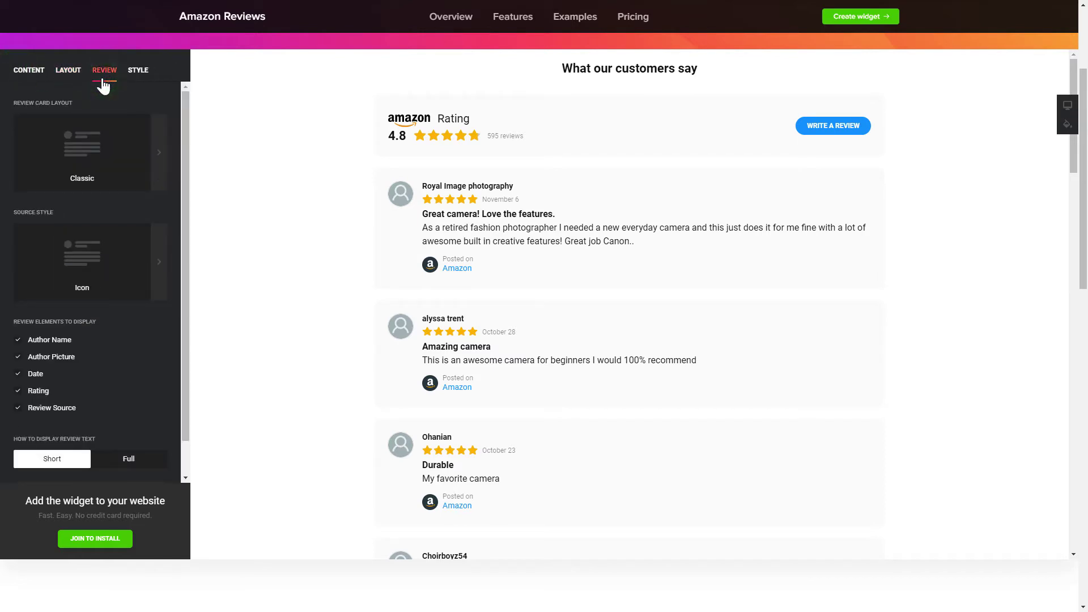
pyautogui.click(138, 82)
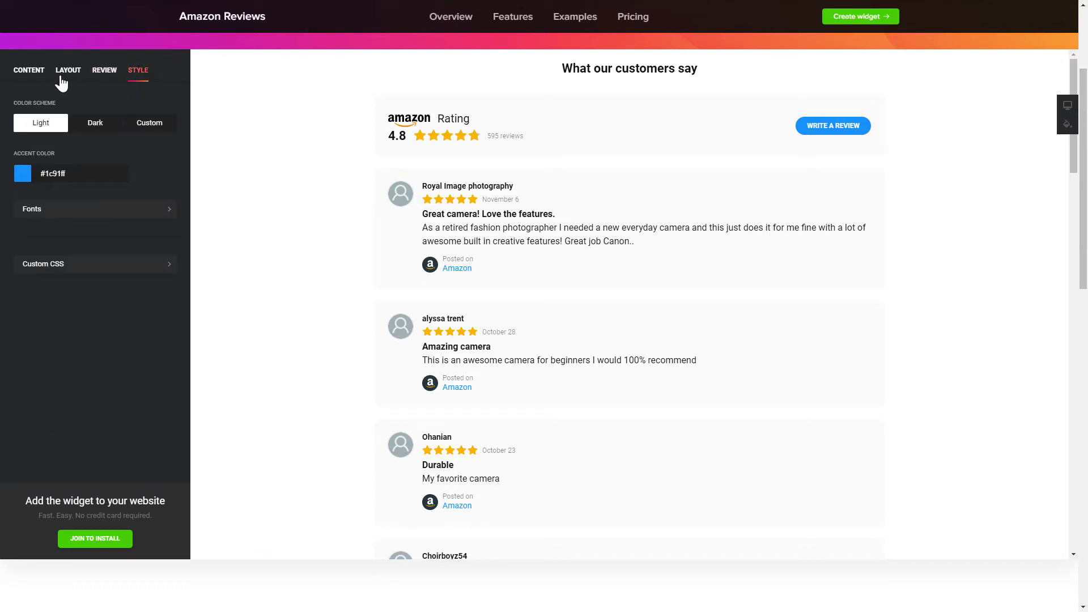
pyautogui.click(29, 80)
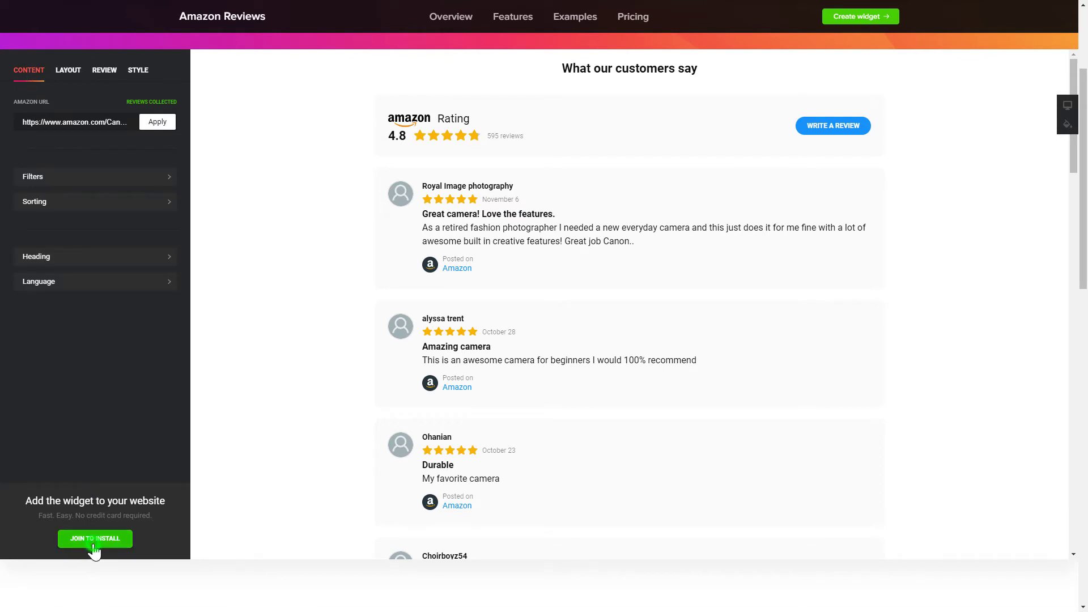
# - Sign up for an Elfsight account with an email and password to install the widget
pyautogui.click(94, 541)
pyautogui.click(604, 216)
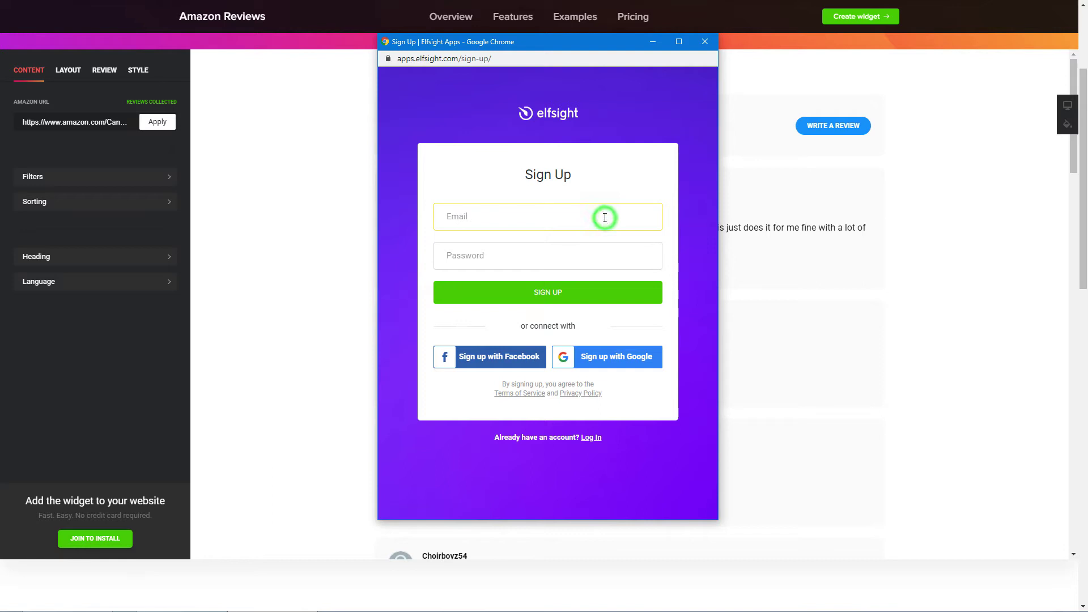
pyautogui.write('example@elfsight.com')
pyautogui.click(609, 255)
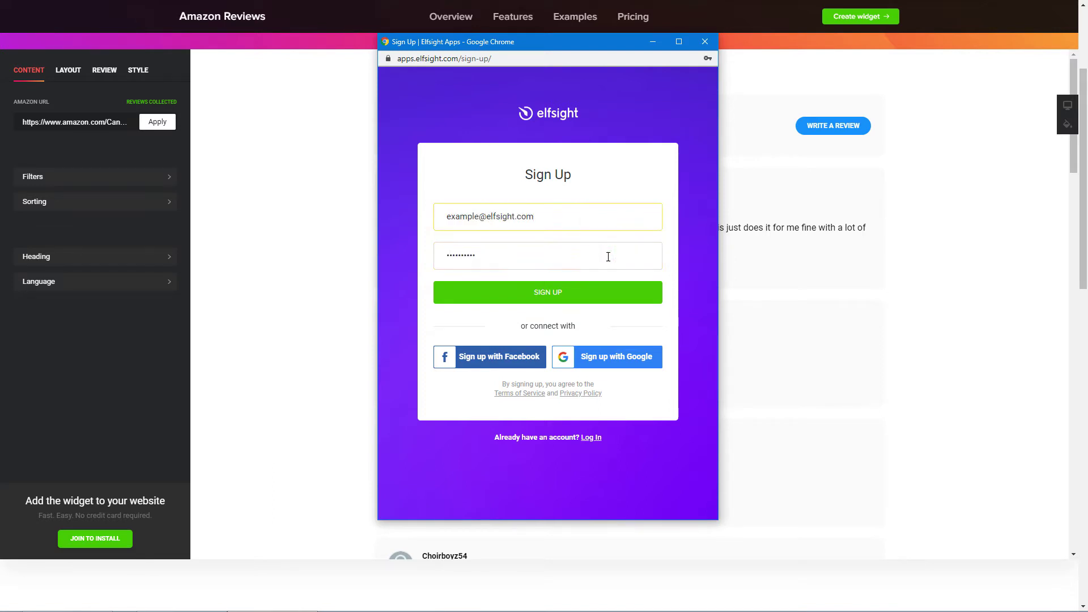
pyautogui.click(546, 300)
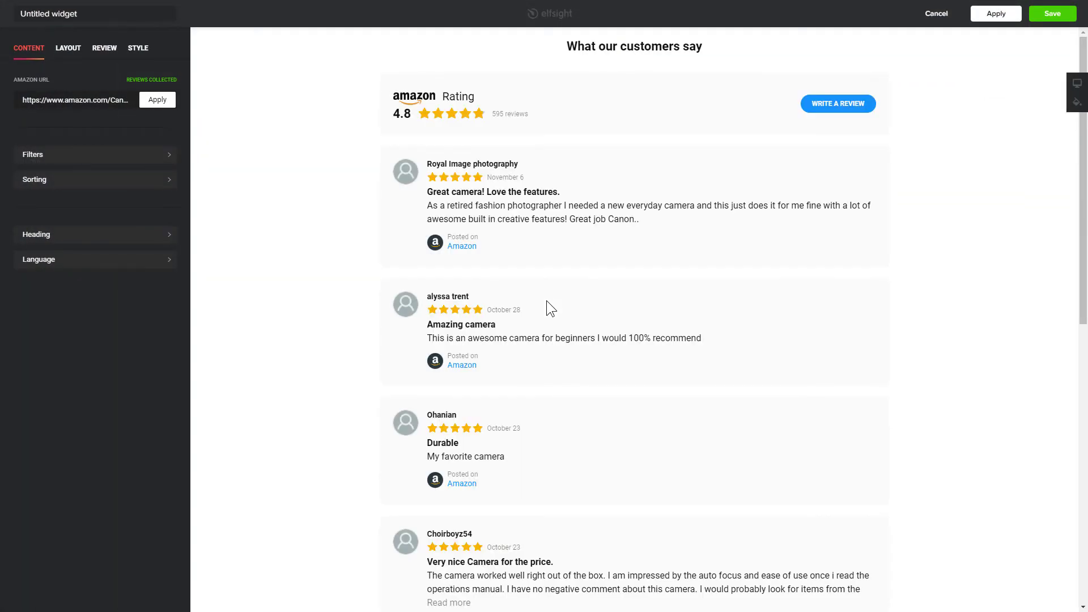
# - Save the untitled camera reviews widget to reach the plan selection page
pyautogui.click(1052, 14)
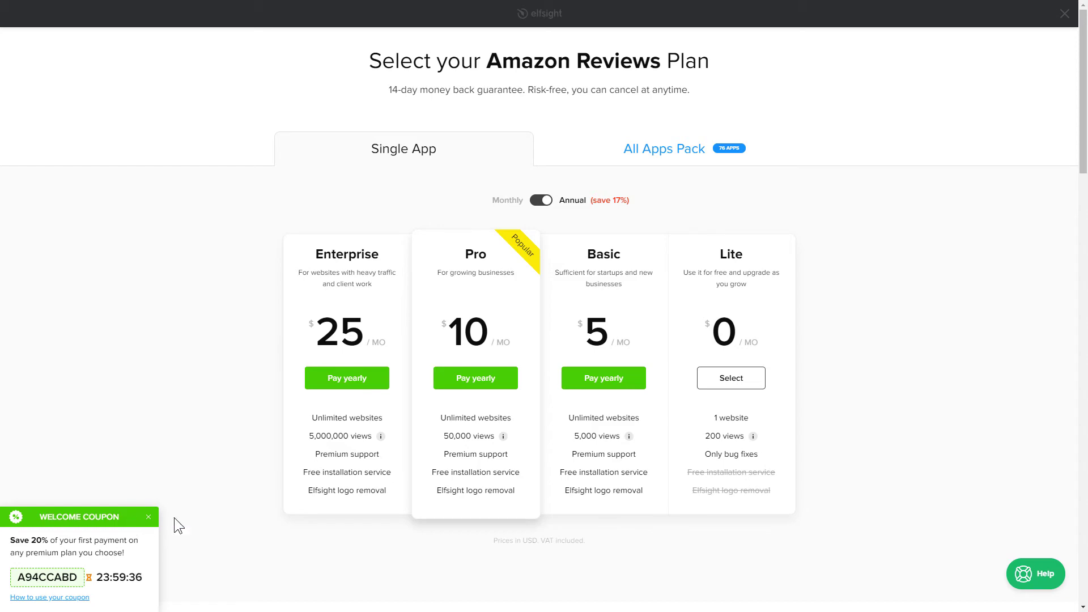
# - Choose the free Lite plan and copy the widget's embed code from the Add the widget dialog
pyautogui.click(732, 381)
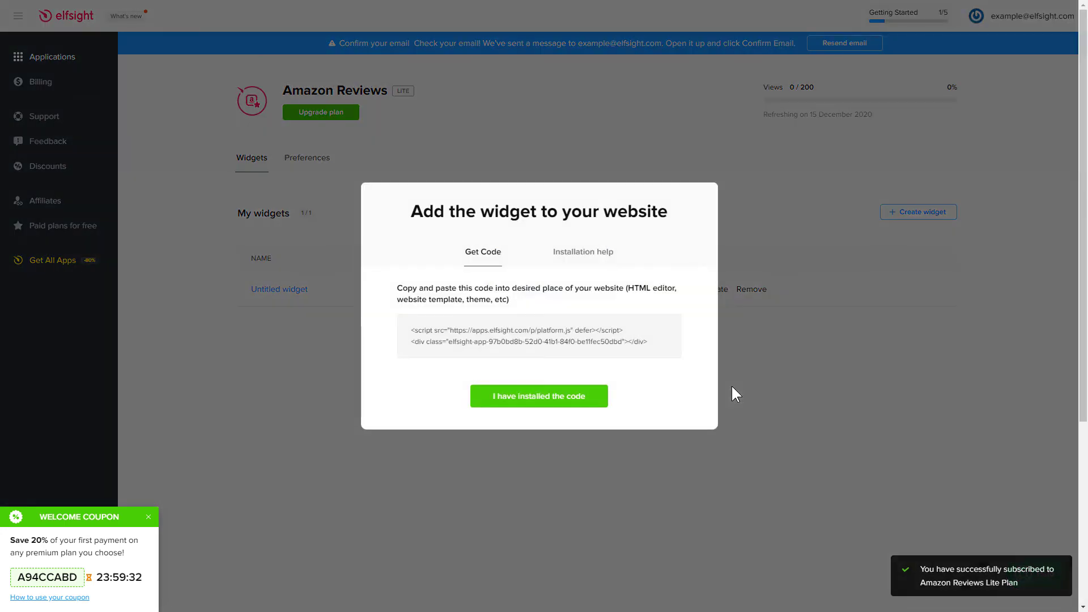
pyautogui.click(664, 350)
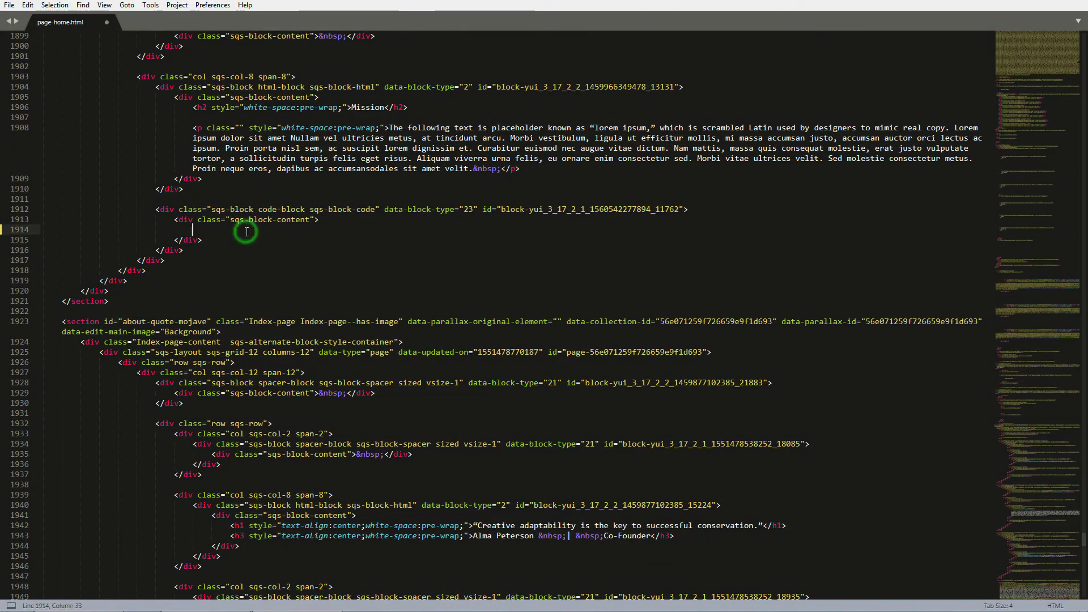
# - Paste the Elfsight embed code into the empty code block at line 1914 and save page-home.html
pyautogui.rightClick(246, 231)
pyautogui.click(301, 293)
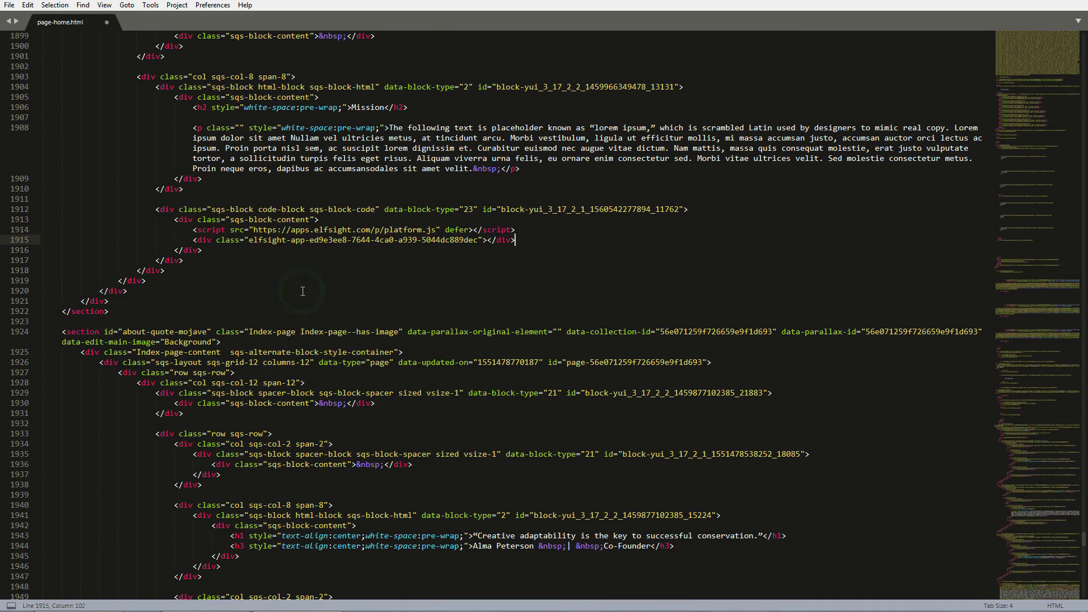
pyautogui.click(9, 5)
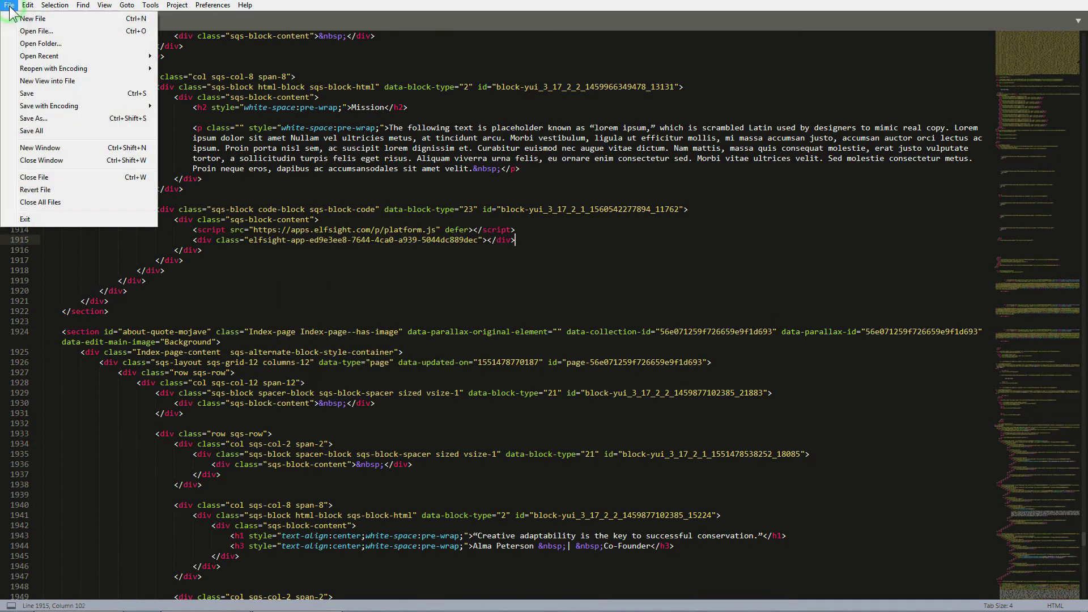
pyautogui.click(47, 93)
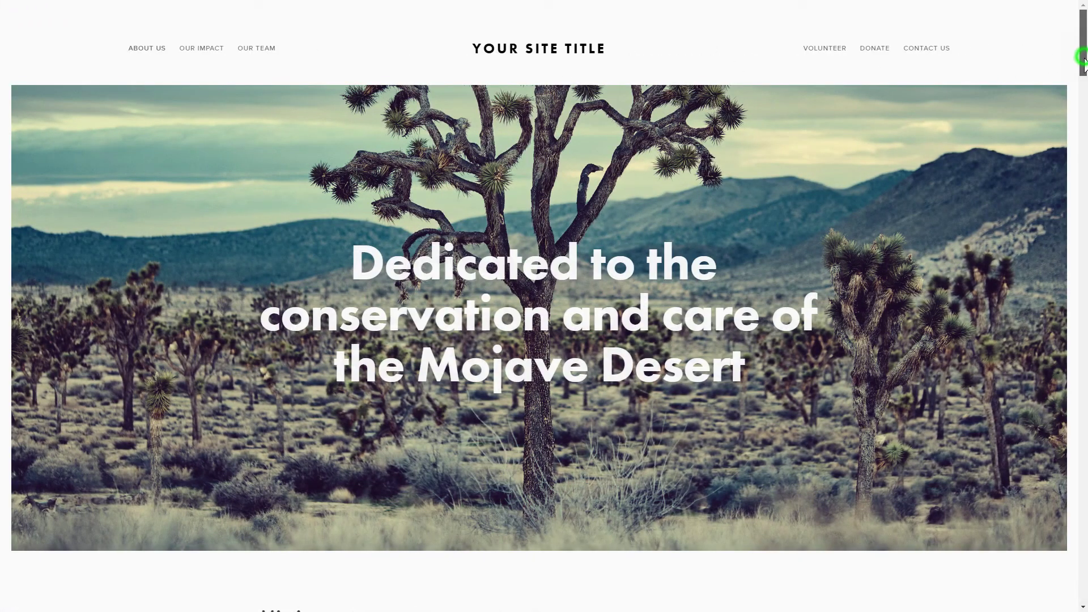
pyautogui.moveTo(1082, 58); pyautogui.dragTo(1084, 140)
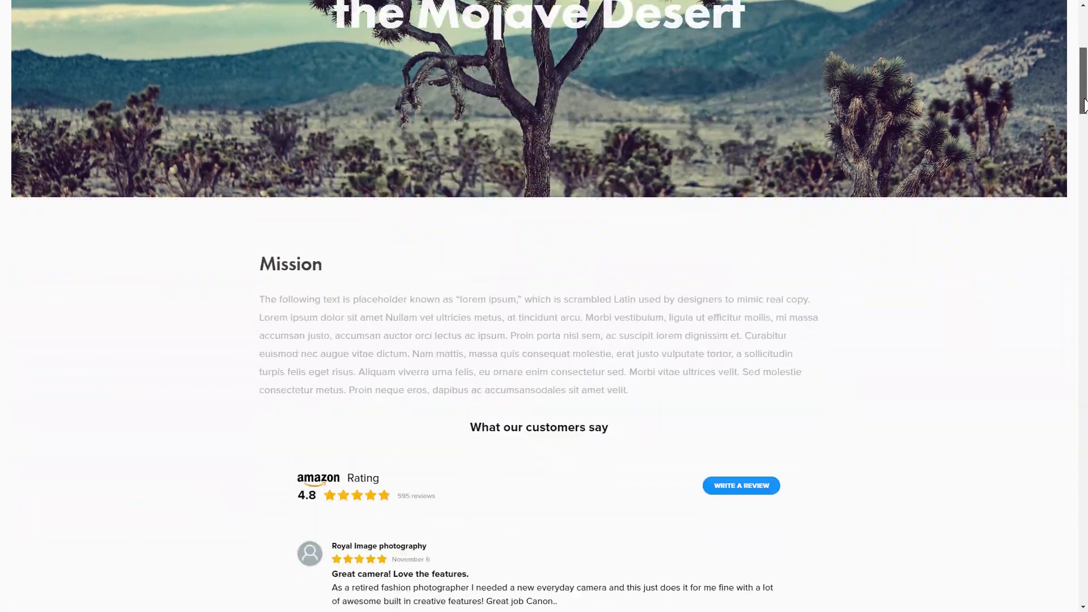